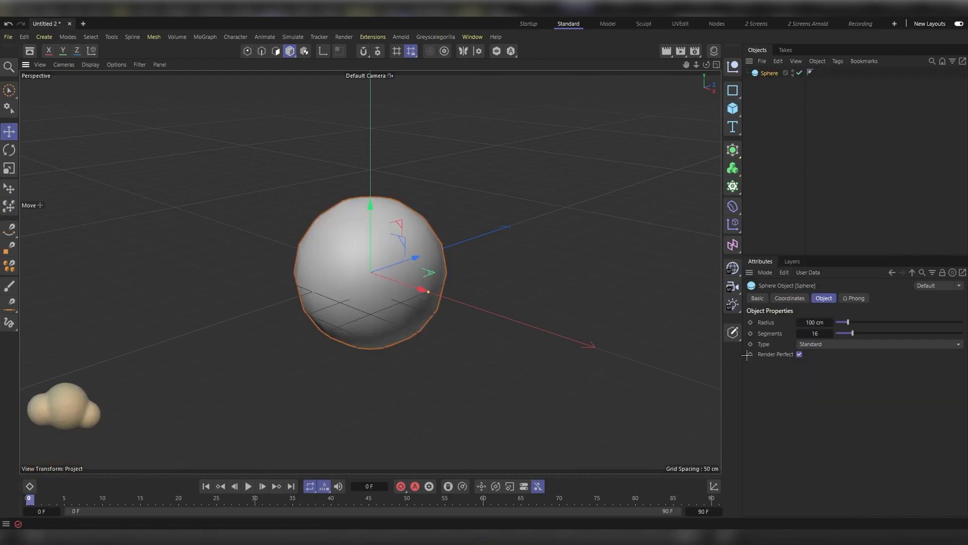
Set the sphere's segments to 32.
click(814, 333)
text(32)
key(Return)
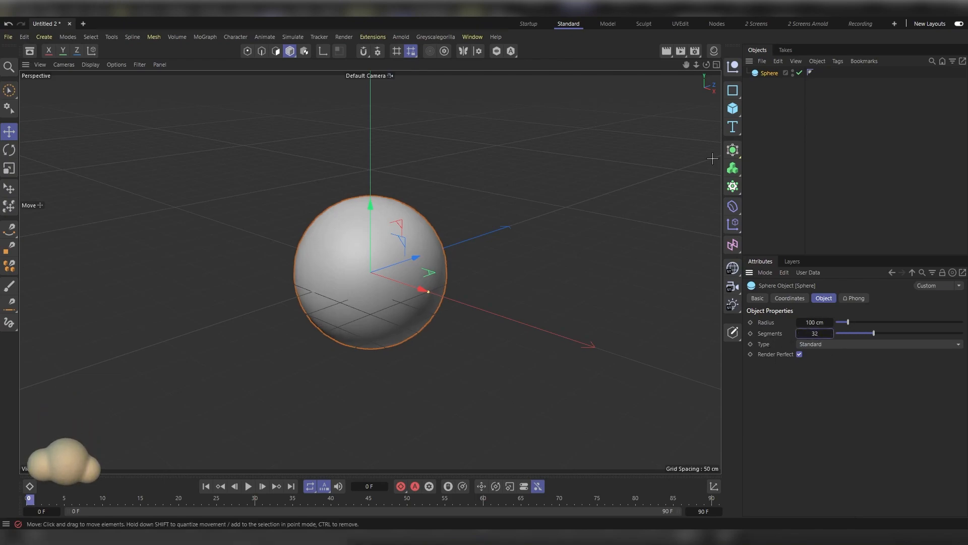
Duplicate the sphere twice and move one copy to each side of the original along the X axis, overlapping it.
click(770, 76)
key(ctrl+c)
key(ctrl+v)
key(ctrl+v)
drag(399, 282, 466, 305)
alt+drag(337, 277, 288, 276)
scroll(366, 275, down, 3)
click(771, 93)
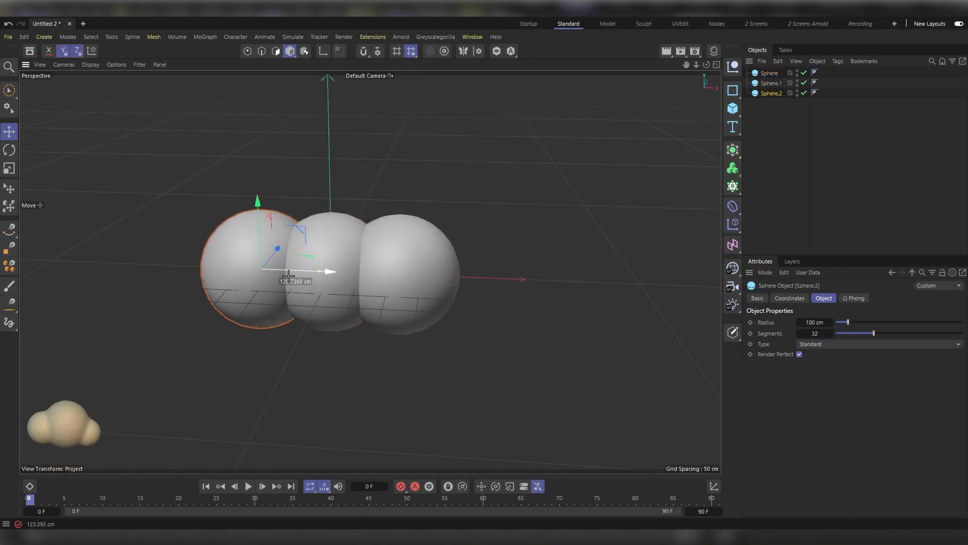
drag(289, 276, 290, 276)
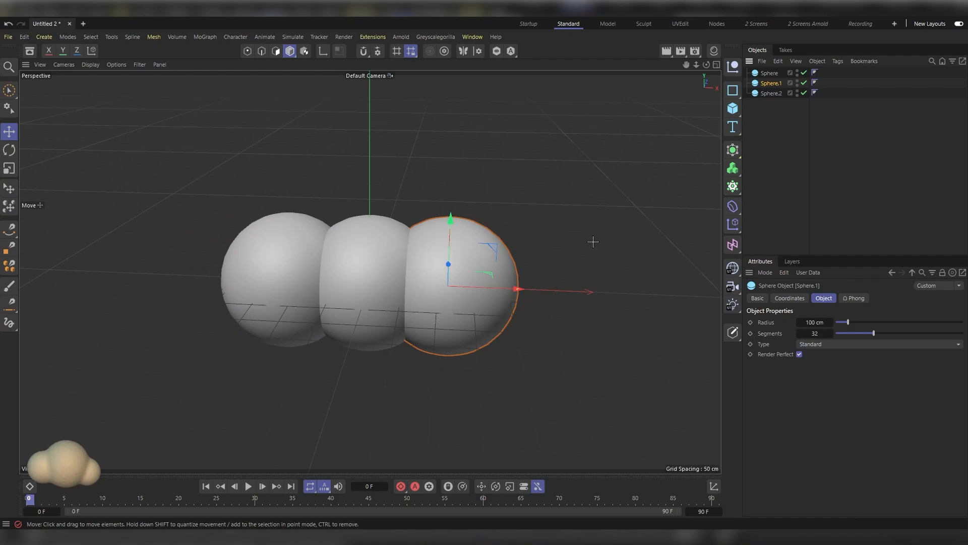
Scale Sphere.1 down to a radius of about 86 cm and lower it slightly beside the middle sphere.
key(t)
drag(604, 224, 586, 261)
key(e)
drag(450, 221, 424, 201)
Scale Sphere.2 down, move it closer to the middle sphere and lower it slightly.
click(771, 93)
key(t)
key(e)
drag(357, 281, 367, 282)
drag(292, 212, 304, 221)
click(767, 133)
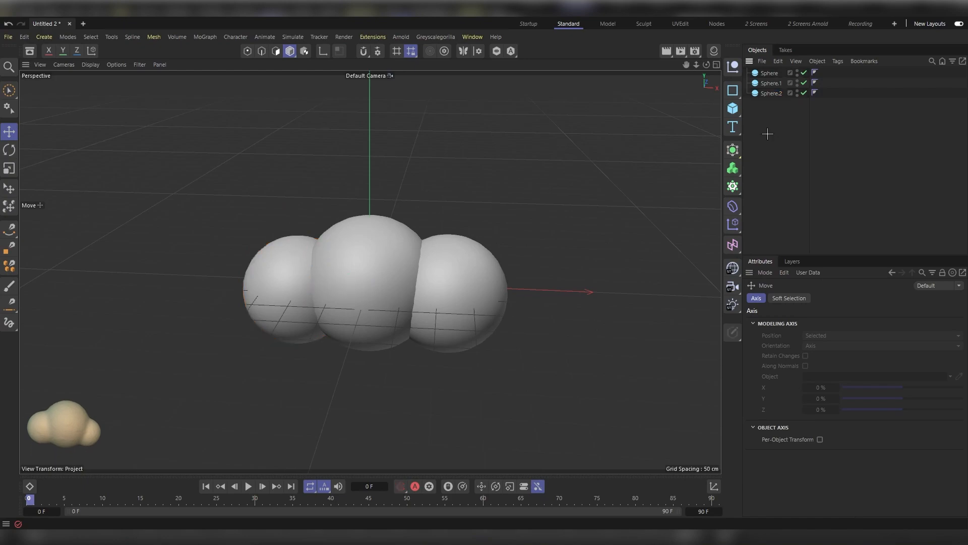
Add a Volume Builder and place all three spheres inside it as children.
drag(733, 168, 790, 183)
drag(788, 120, 782, 73)
click(780, 73)
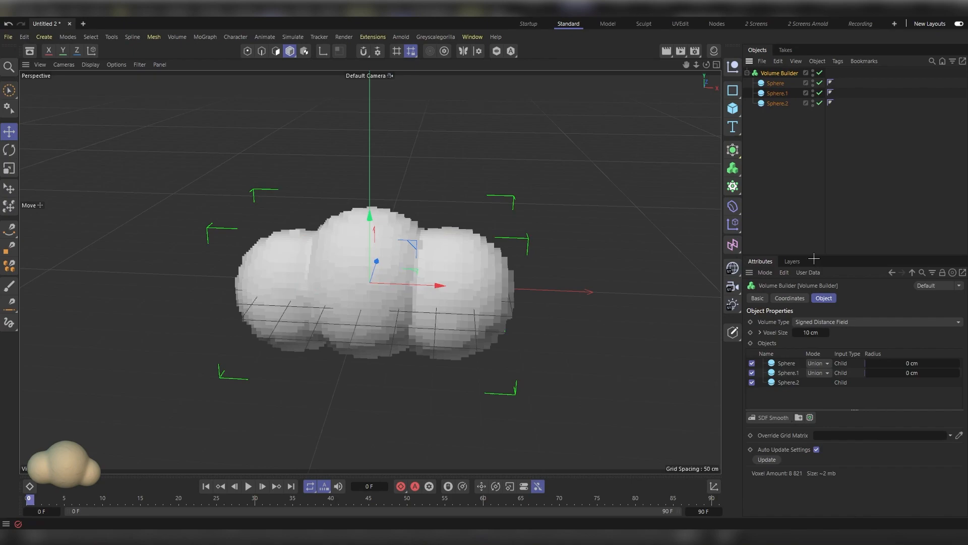
Set the Volume Builder's voxel size to 1 cm.
drag(821, 254, 822, 229)
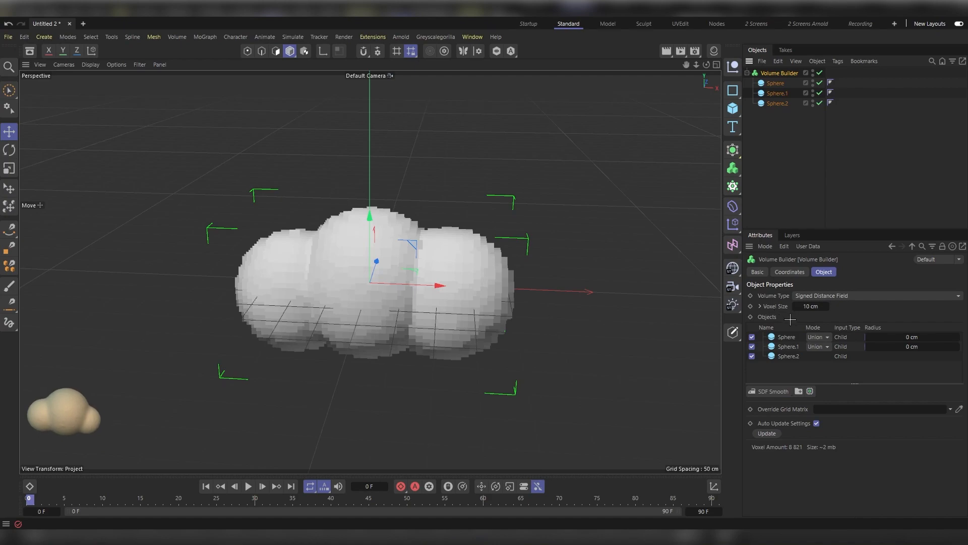
click(809, 305)
text(1)
key(Return)
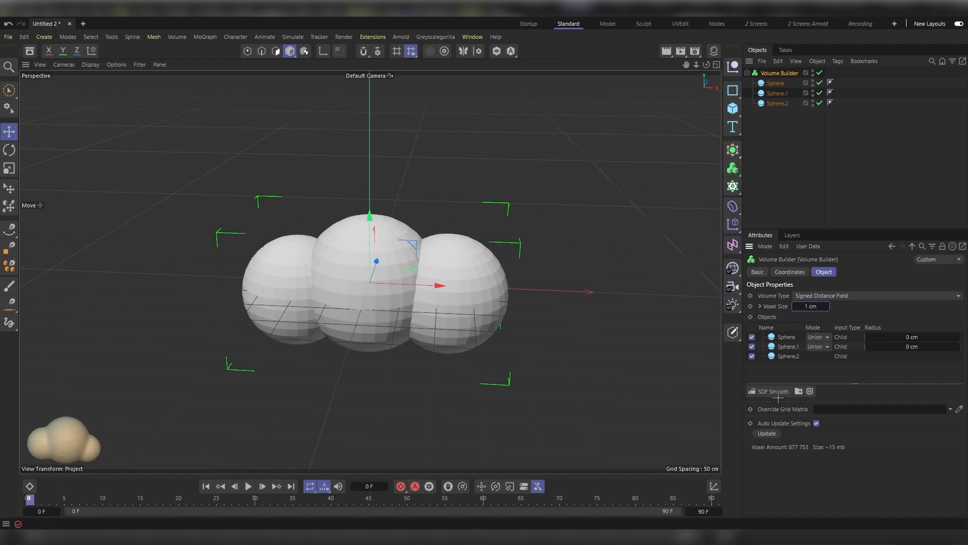
Add an SDF Smooth filter with voxel distance 5 and set union radii of about 10.8 cm for Sphere and 10.1 cm for Sphere.1.
click(775, 391)
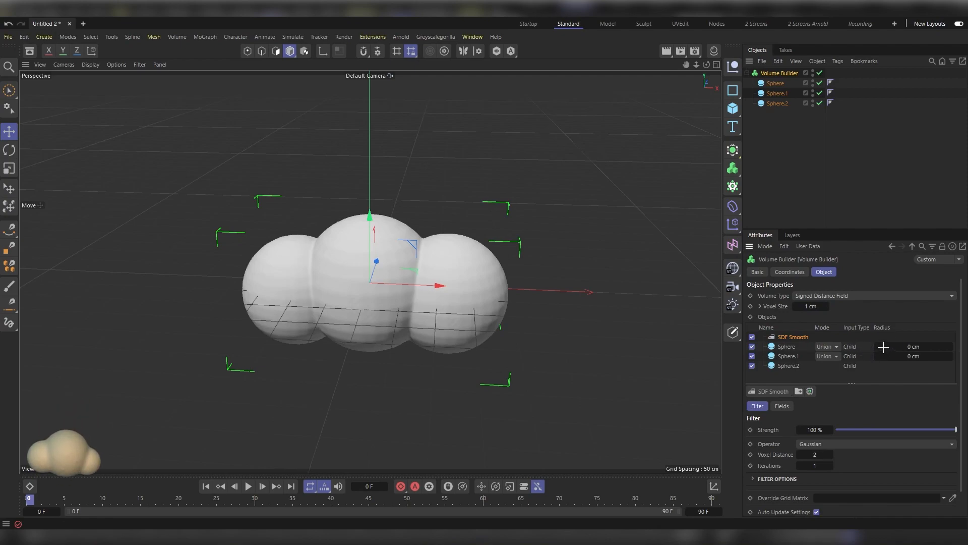
click(881, 347)
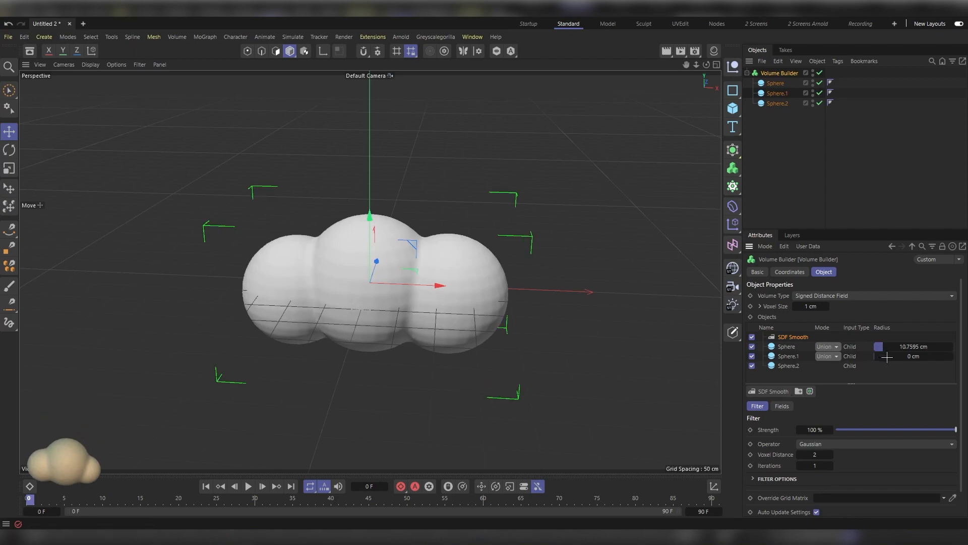
click(888, 357)
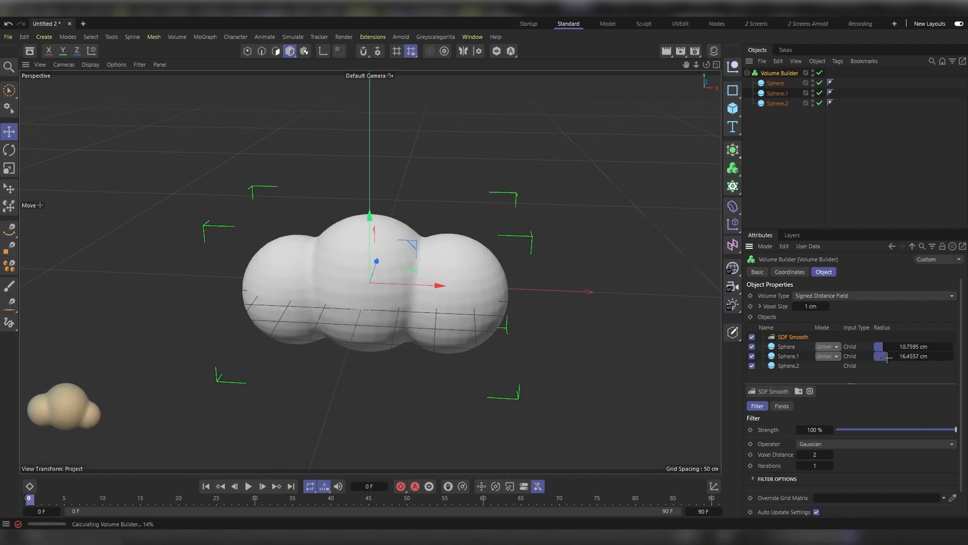
drag(886, 357, 881, 357)
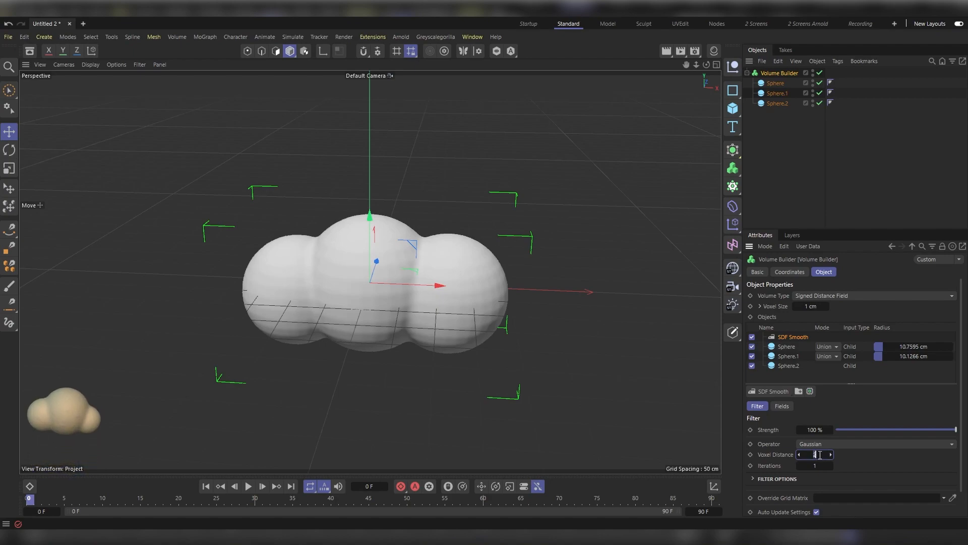
text(5)
key(Return)
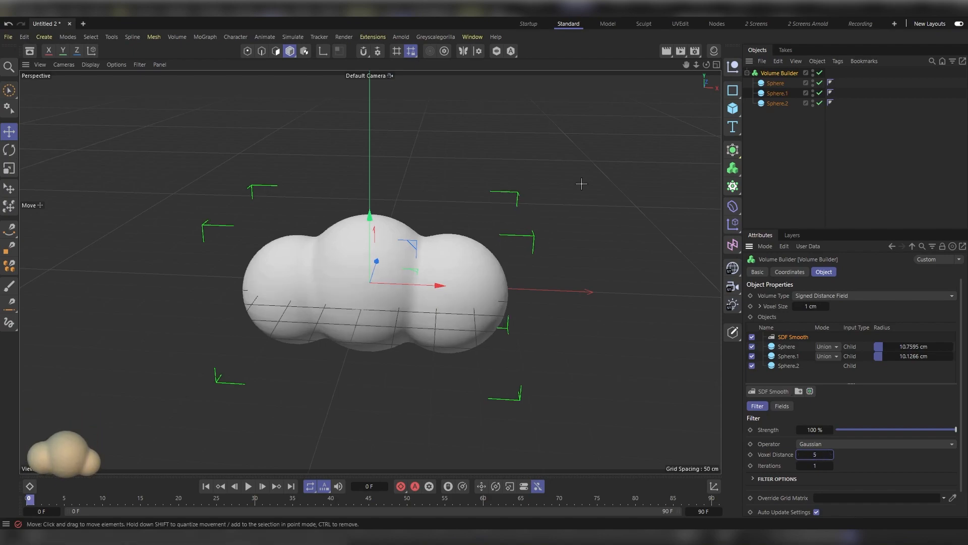
Add a Volume Mesher as the parent of the Volume Builder.
click(733, 168)
click(787, 201)
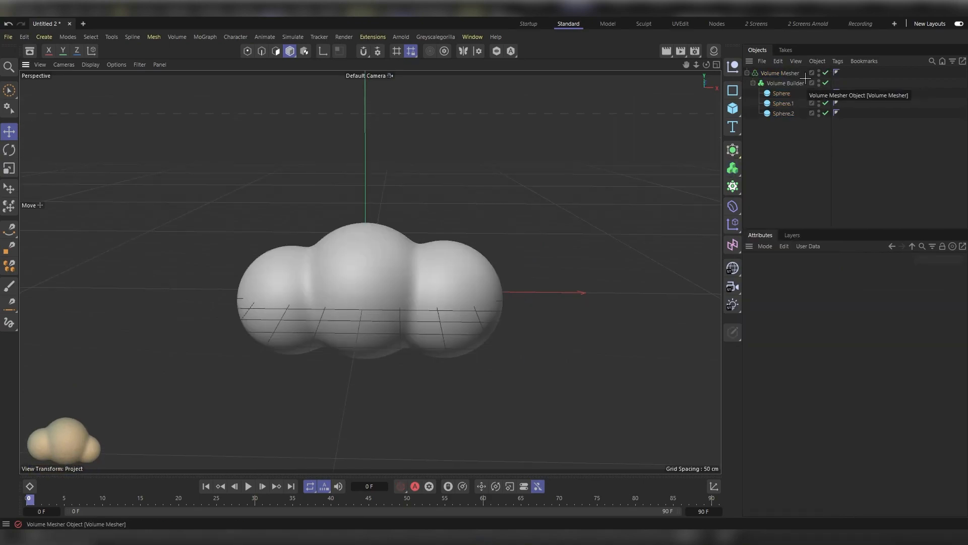
Disable the Volume Mesher and Volume Builder and move Sphere.2 slightly towards the middle sphere.
drag(827, 73, 826, 83)
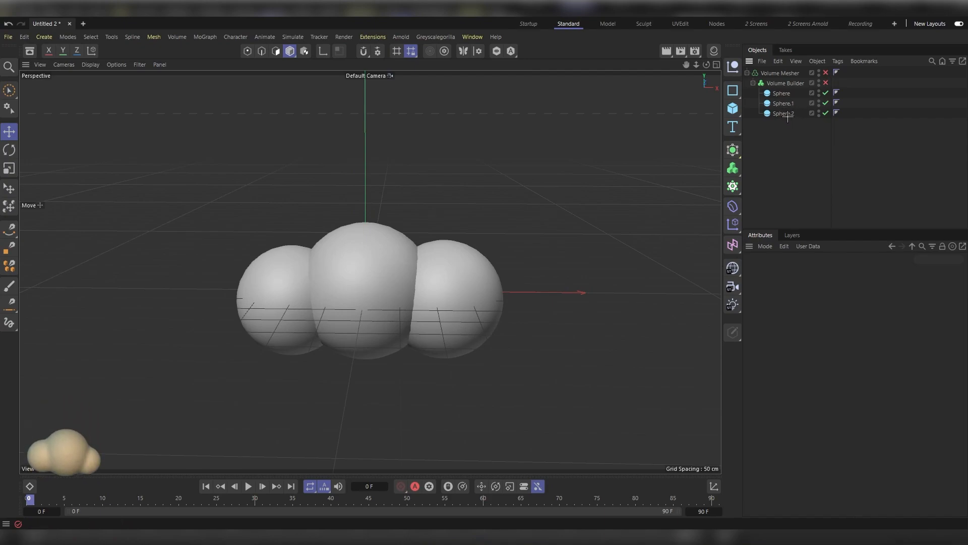
click(784, 113)
drag(314, 300, 323, 299)
Move Sphere.1 slightly towards the middle sphere and scale it down a little.
click(476, 313)
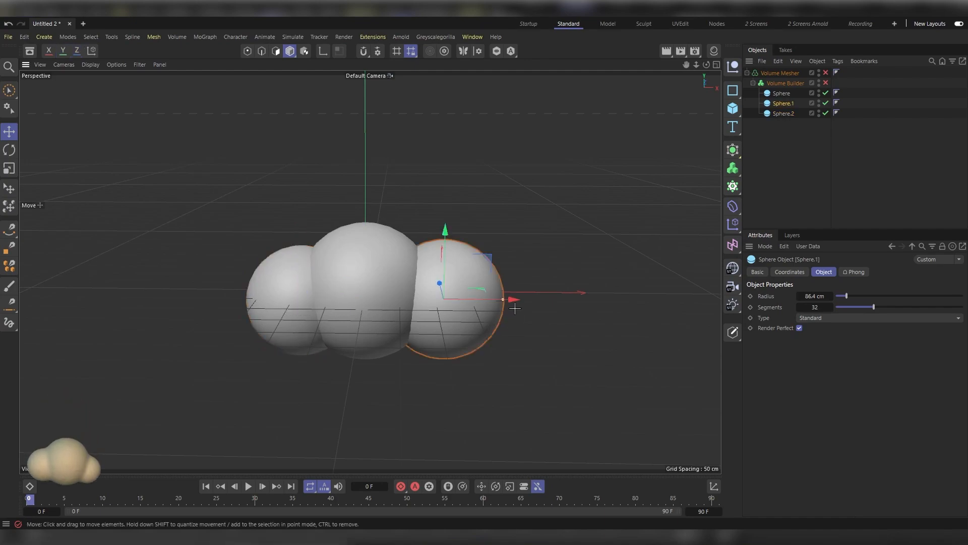
drag(476, 298, 463, 300)
key(t)
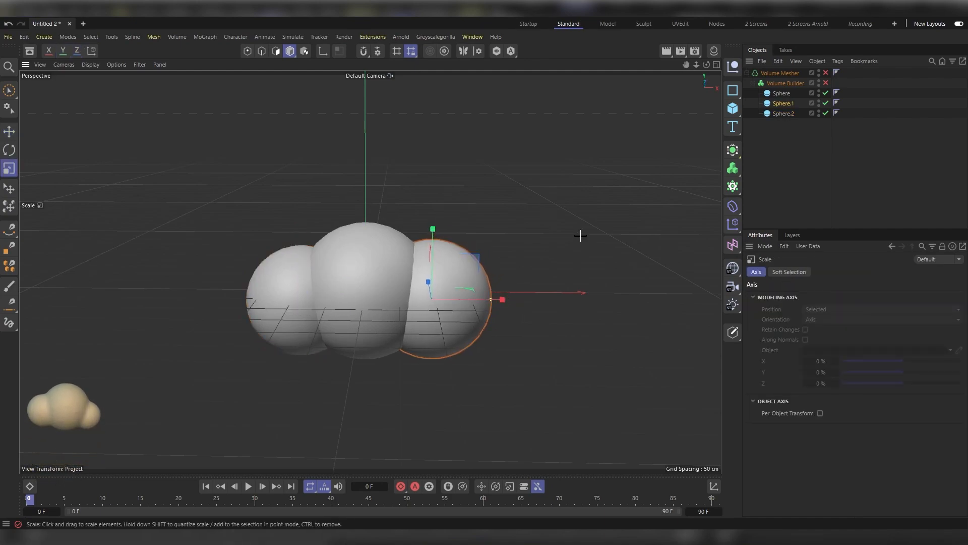
drag(583, 228, 565, 235)
Re-enable both volume generators and create a merged polygon copy of the Volume Mesher with Connect Objects.
click(878, 124)
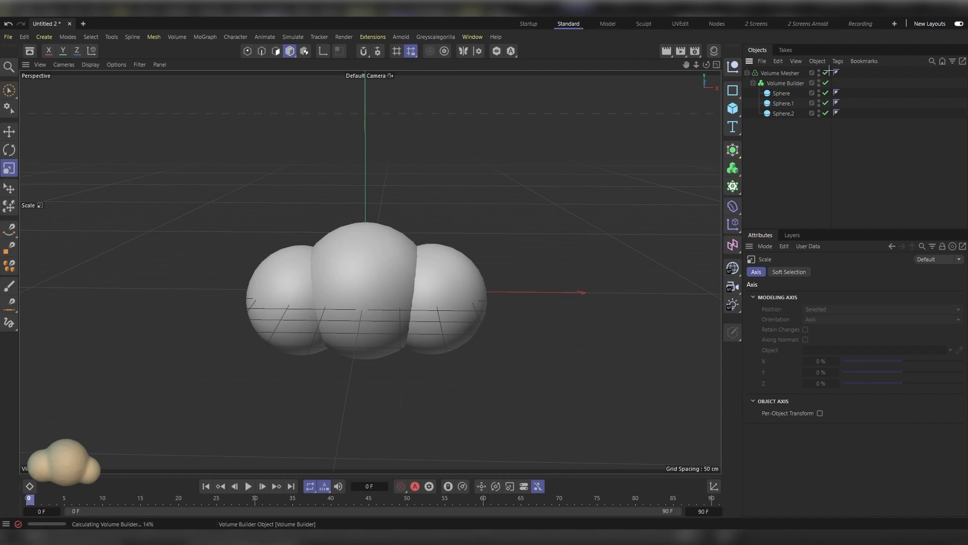
click(748, 73)
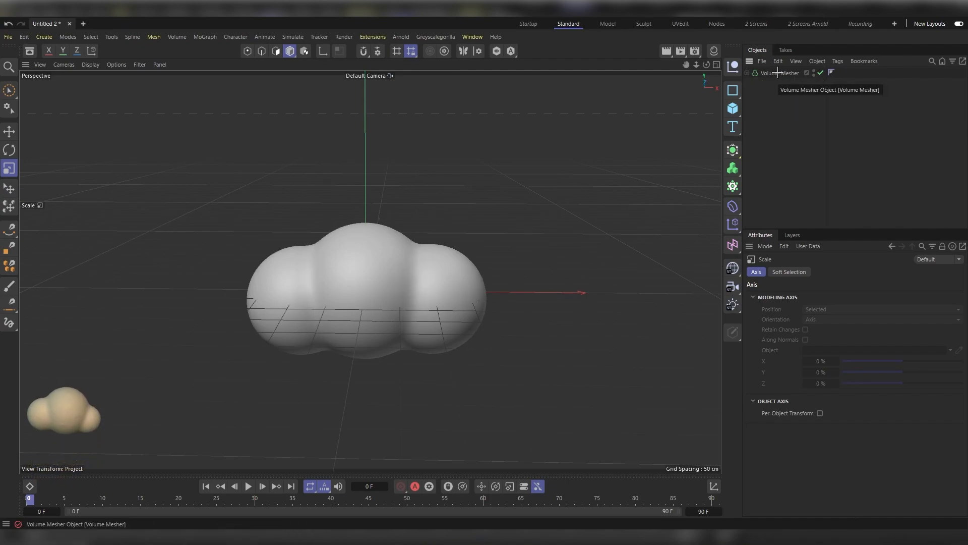
right_click(778, 73)
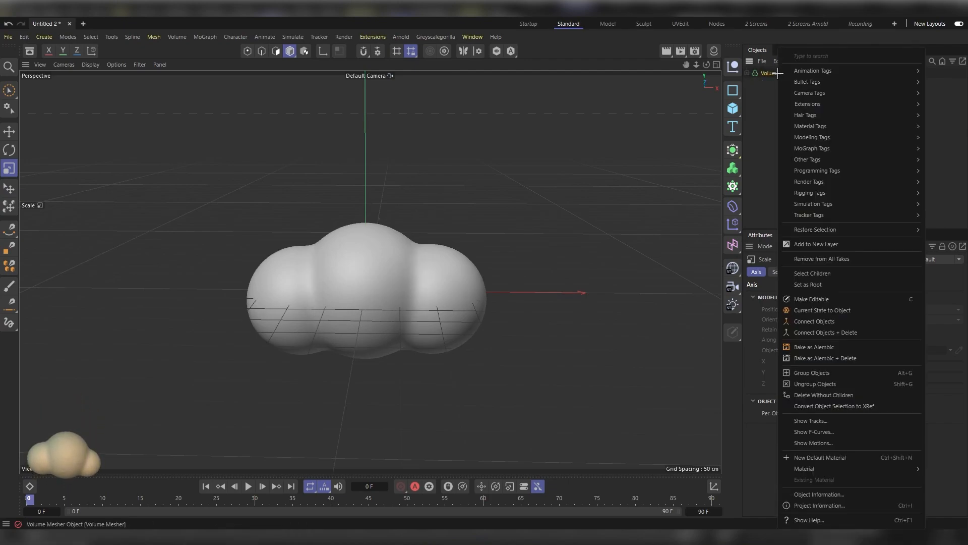
click(841, 321)
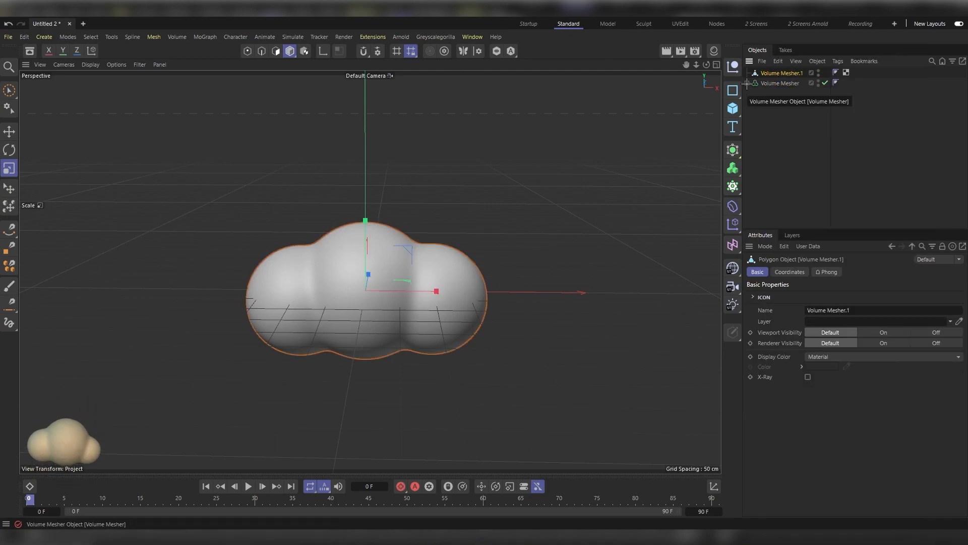
Disable and hide the original Volume Mesher hierarchy.
click(748, 83)
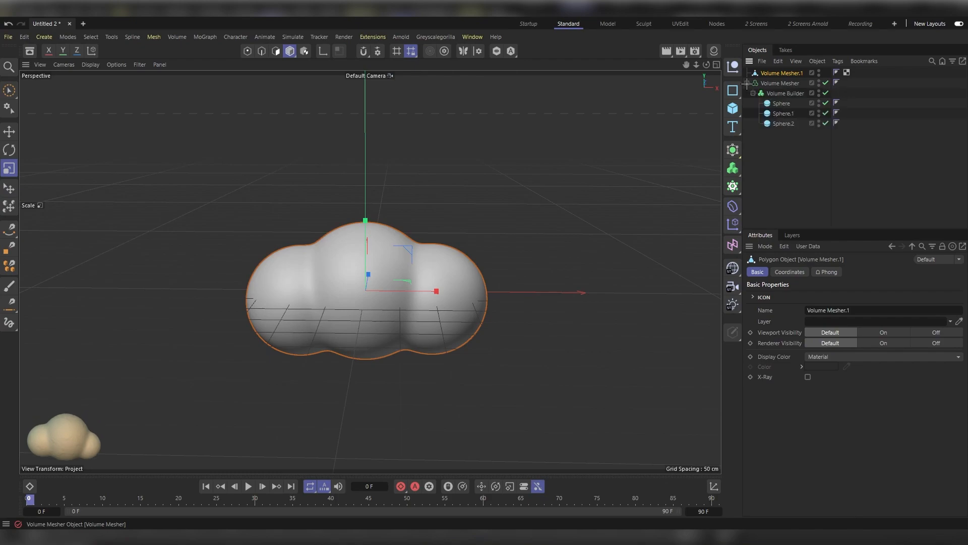
click(825, 83)
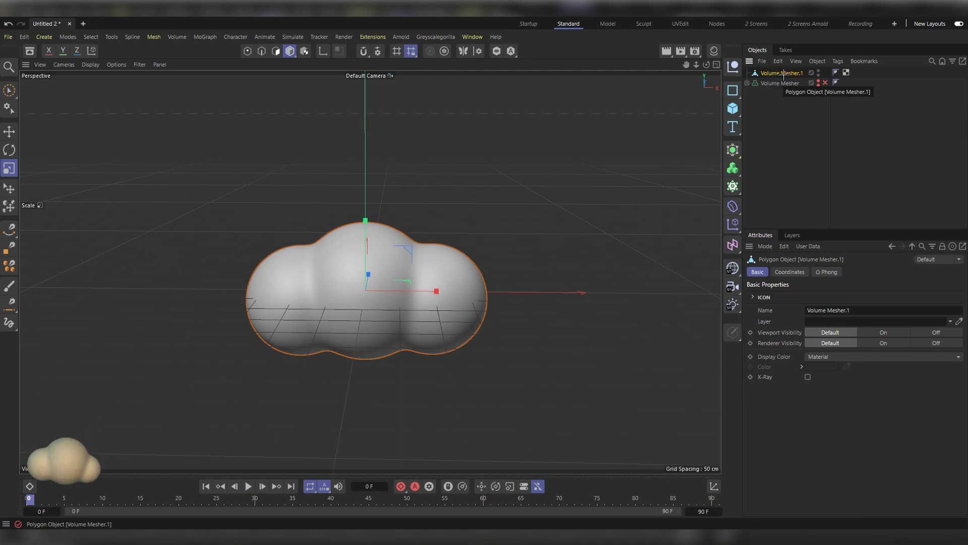
Add a Vibrate tag to the polygon cloud Volume Mesher.1 and enable its position and rotation vibration.
right_click(778, 73)
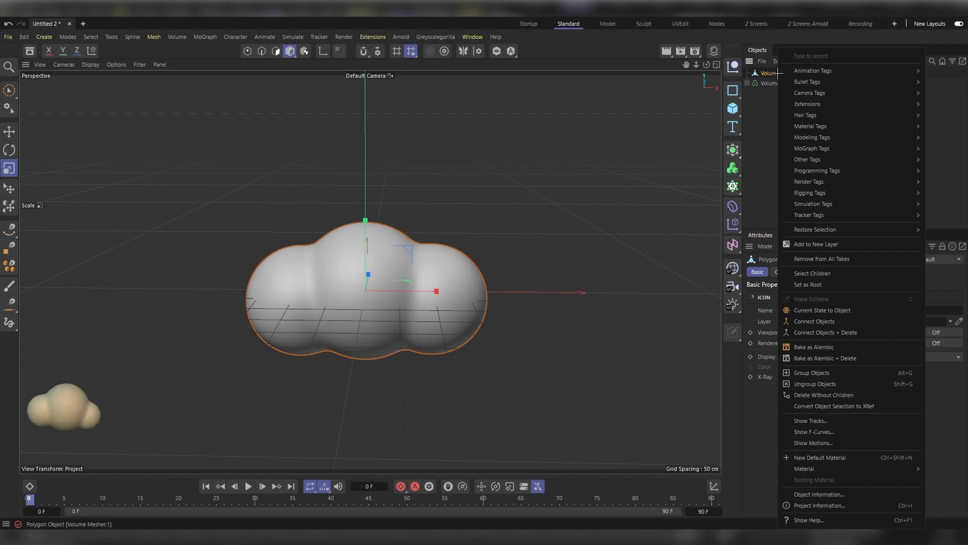
mouse_move(804, 70)
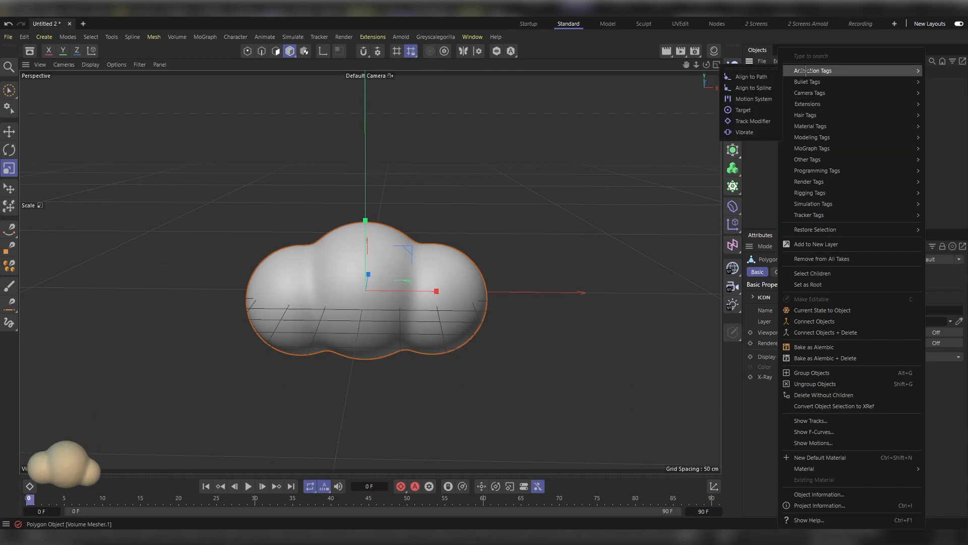
click(762, 133)
click(835, 72)
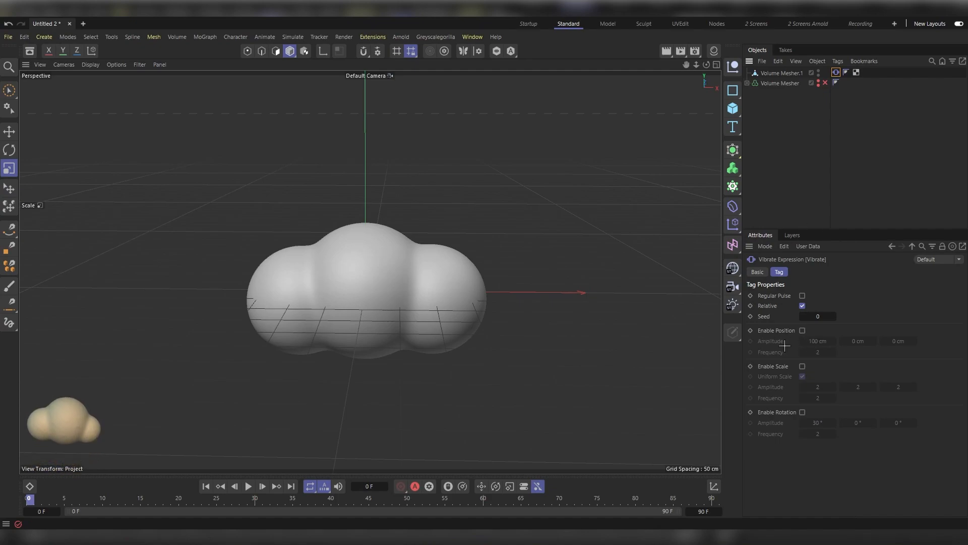
click(801, 412)
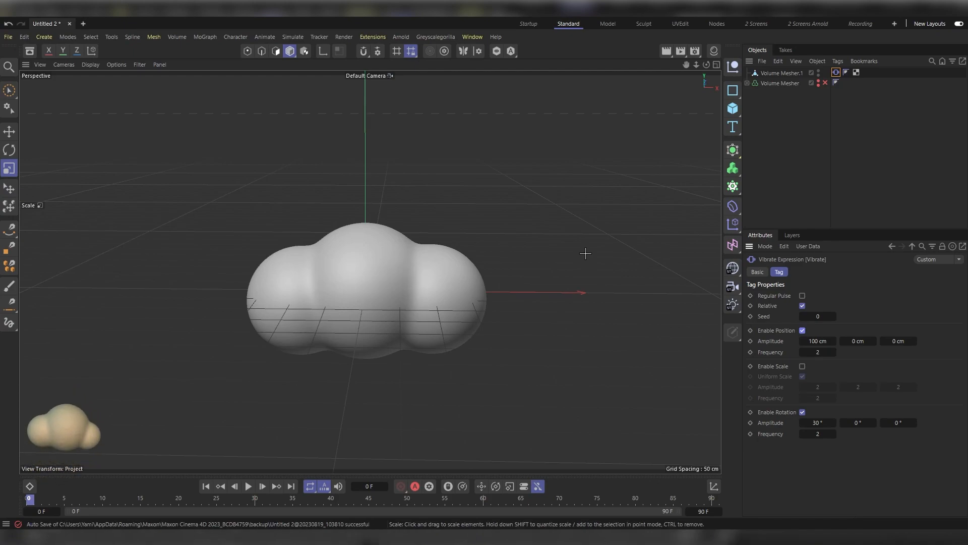
Play the animation to preview the cloud's vibration, then return to frame 0.
key(F8)
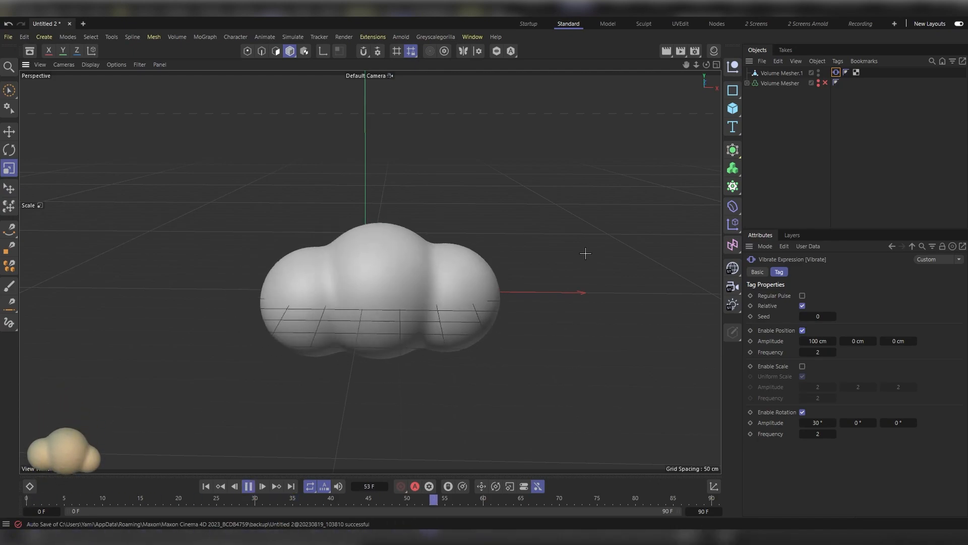
key(F8)
drag(587, 501, 29, 499)
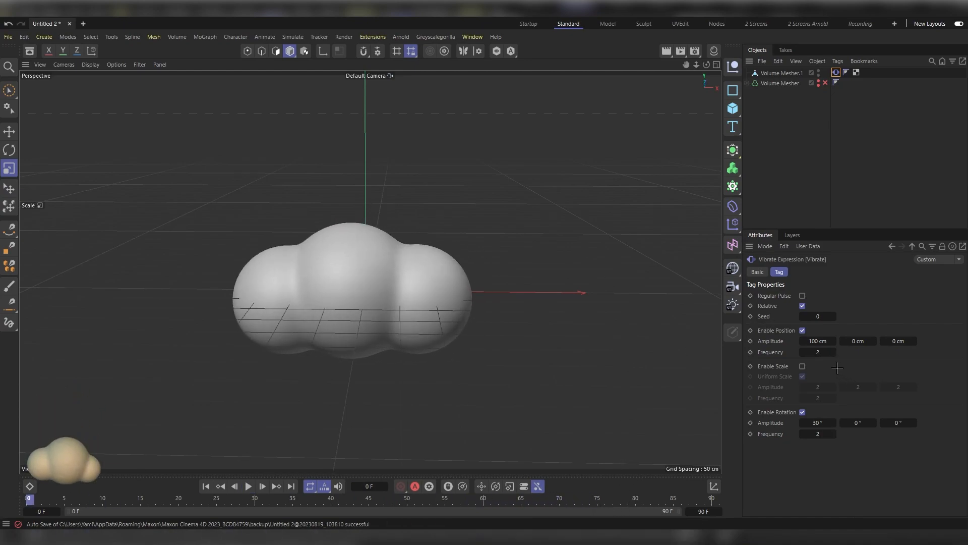
Set the Vibrate tag's position frequency to 0.5 and its rotation frequency to 0.2.
double_click(818, 352)
text(0.5)
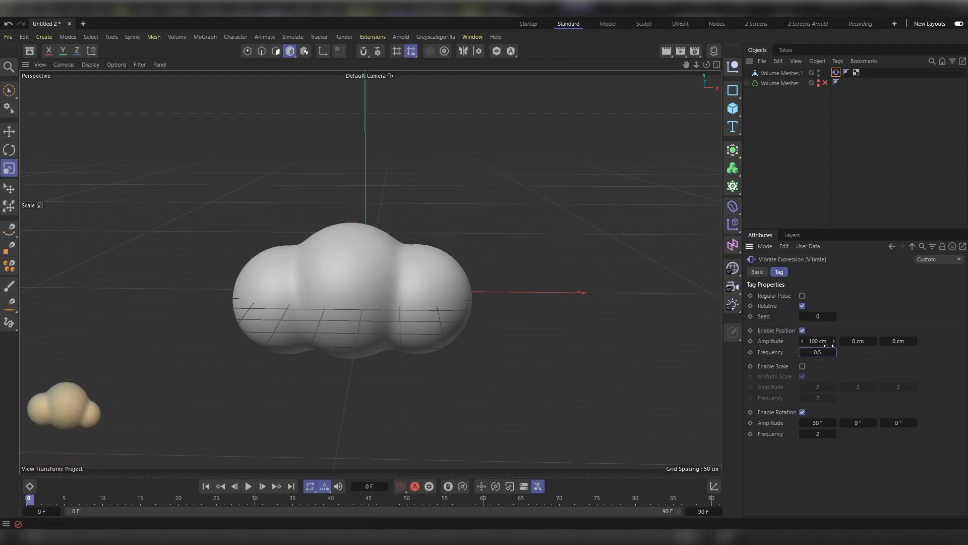
double_click(816, 433)
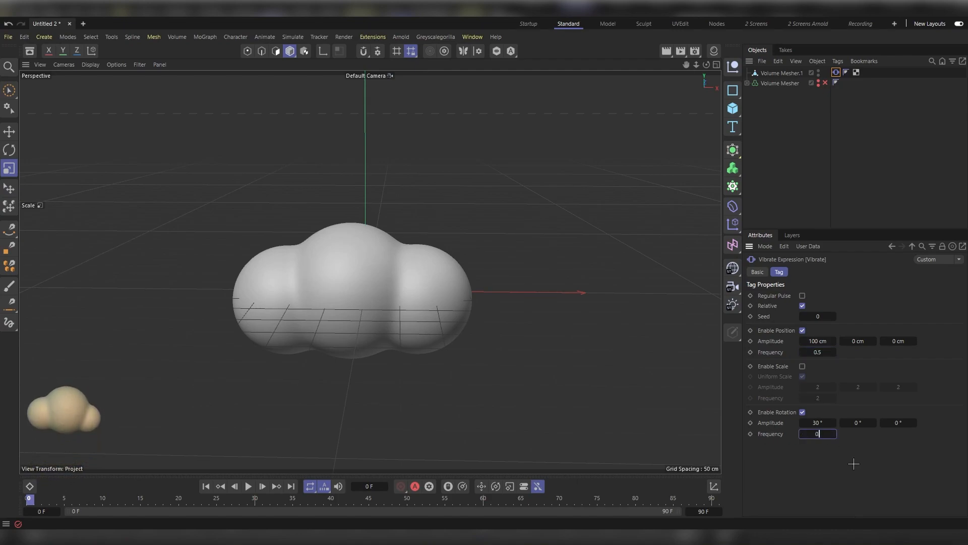
text(0.2)
key(Return)
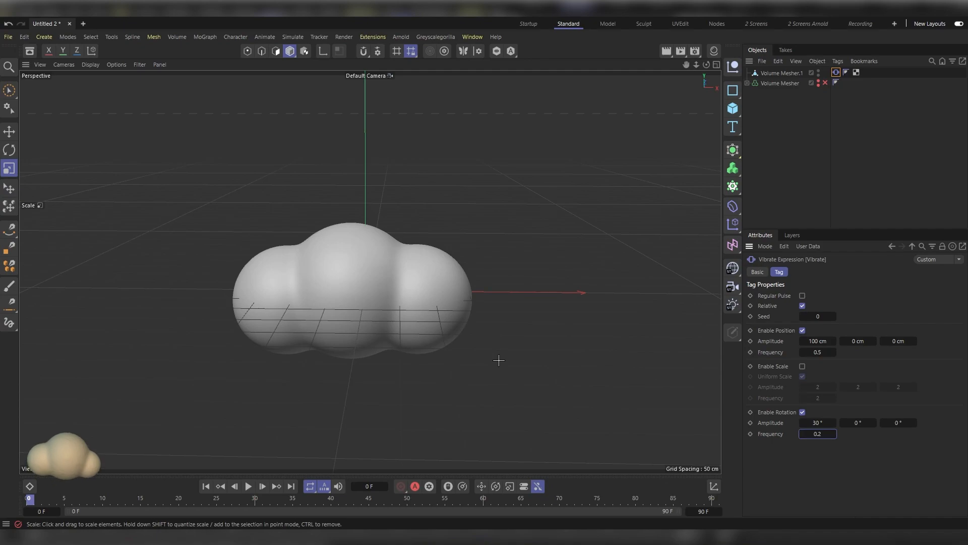
Preview the vibration with the reduced frequencies and rewind to the first frame.
key(F8)
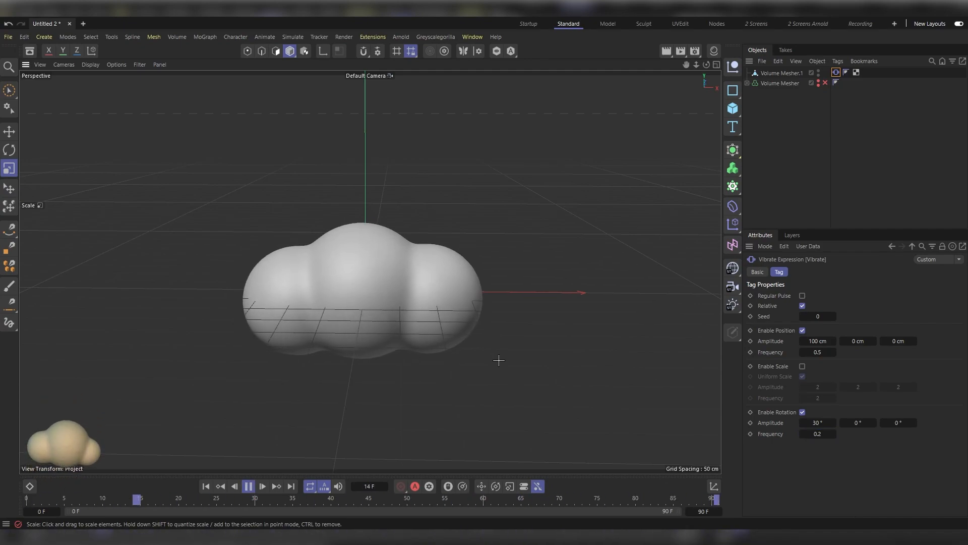
key(F8)
key(shift+f)
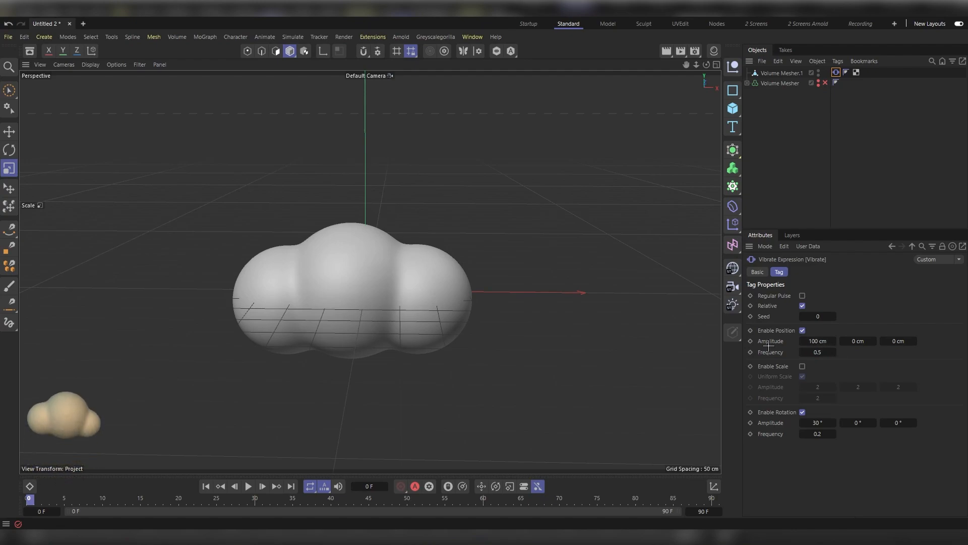
Set the Vibrate tag's position amplitude to 20 cm, 100 cm and 30 cm.
click(816, 341)
text(20)
key(Tab)
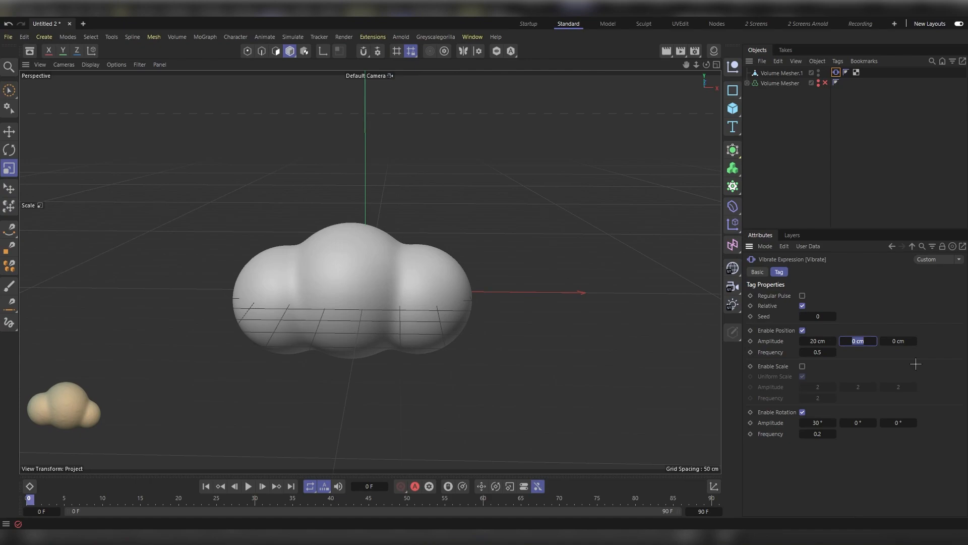
text(100)
key(Tab)
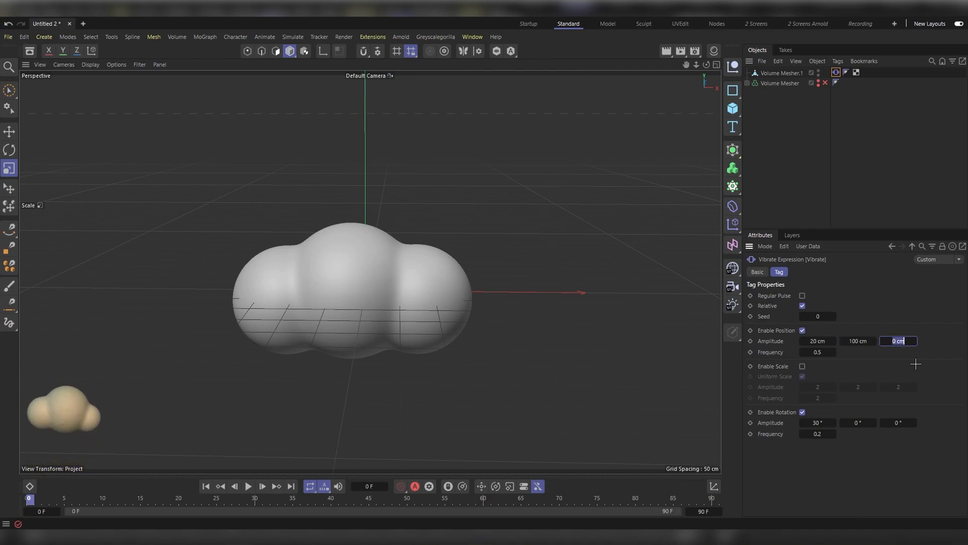
text(5)
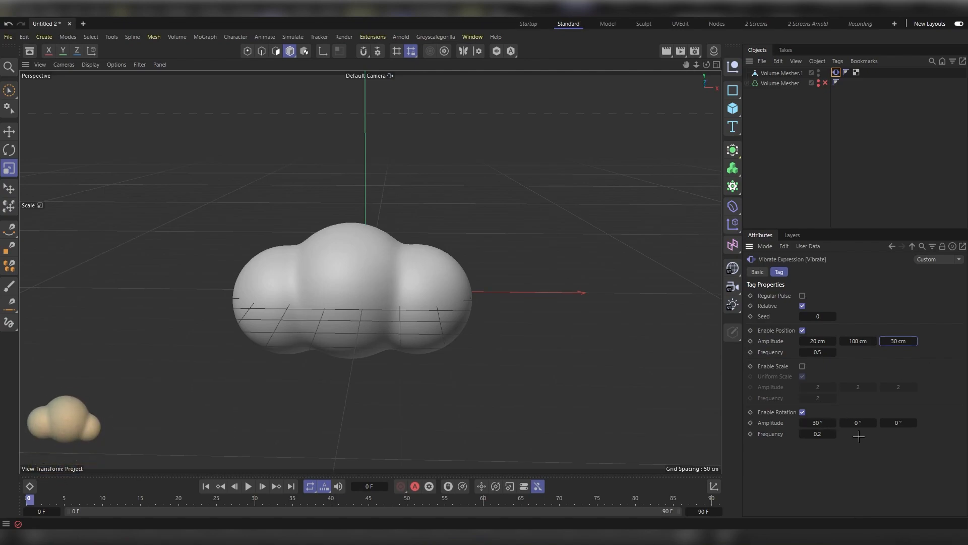
Set the Vibrate tag's rotation amplitude to 15°, 30° and 20°.
click(817, 423)
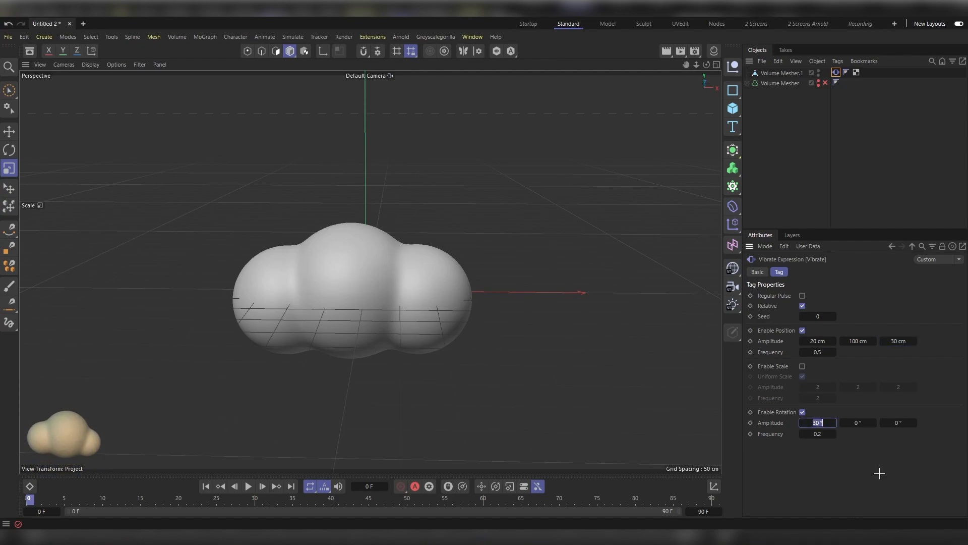
text(15)
key(Tab)
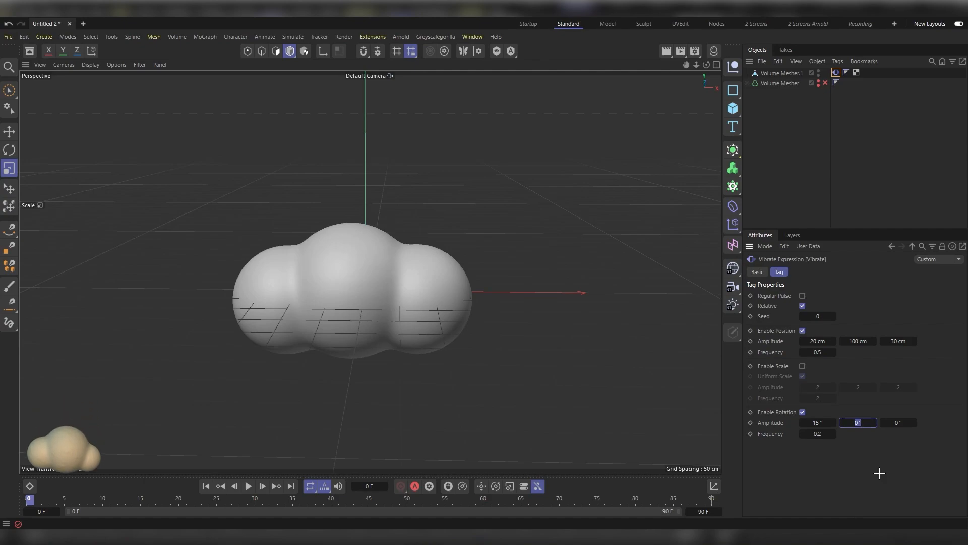
text(30)
key(Tab)
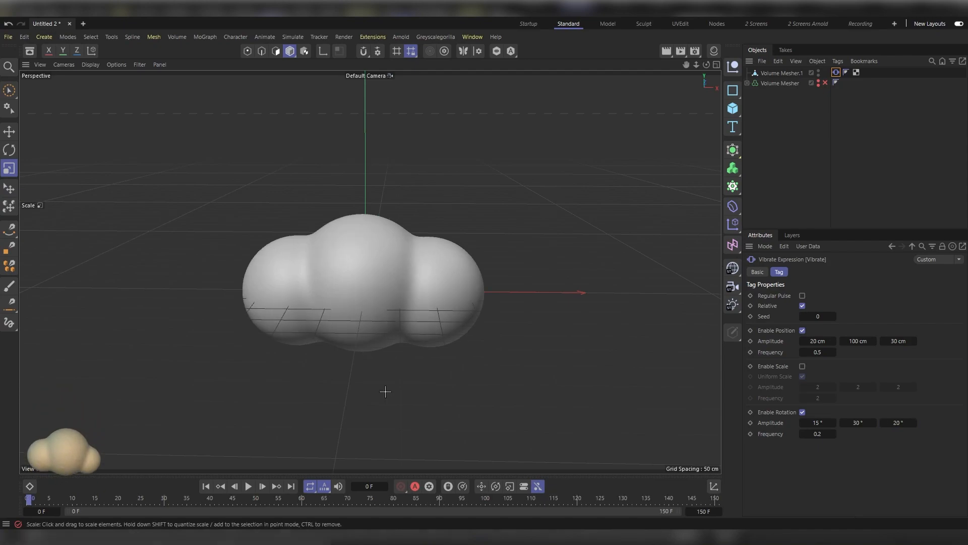
Extend the timeline to 150 frames and play the animation.
key(F8)
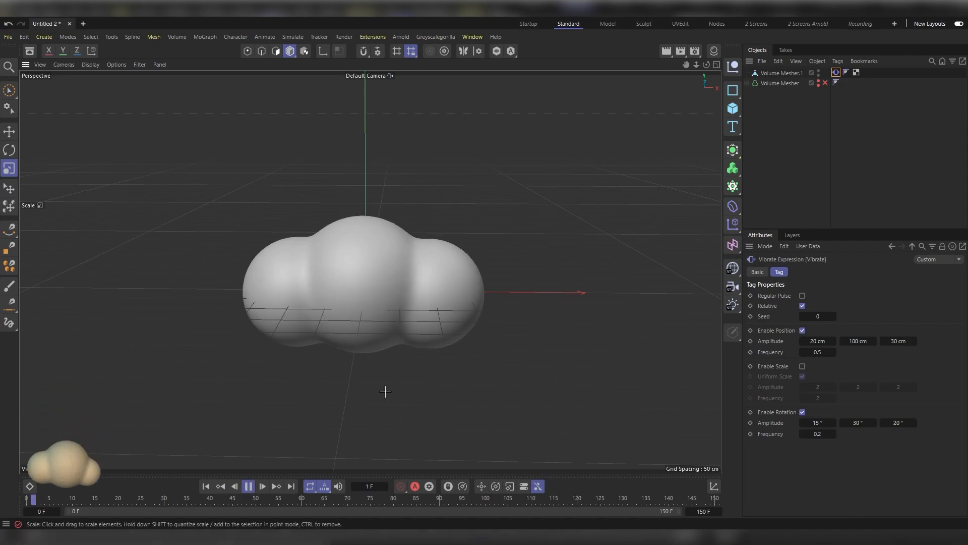